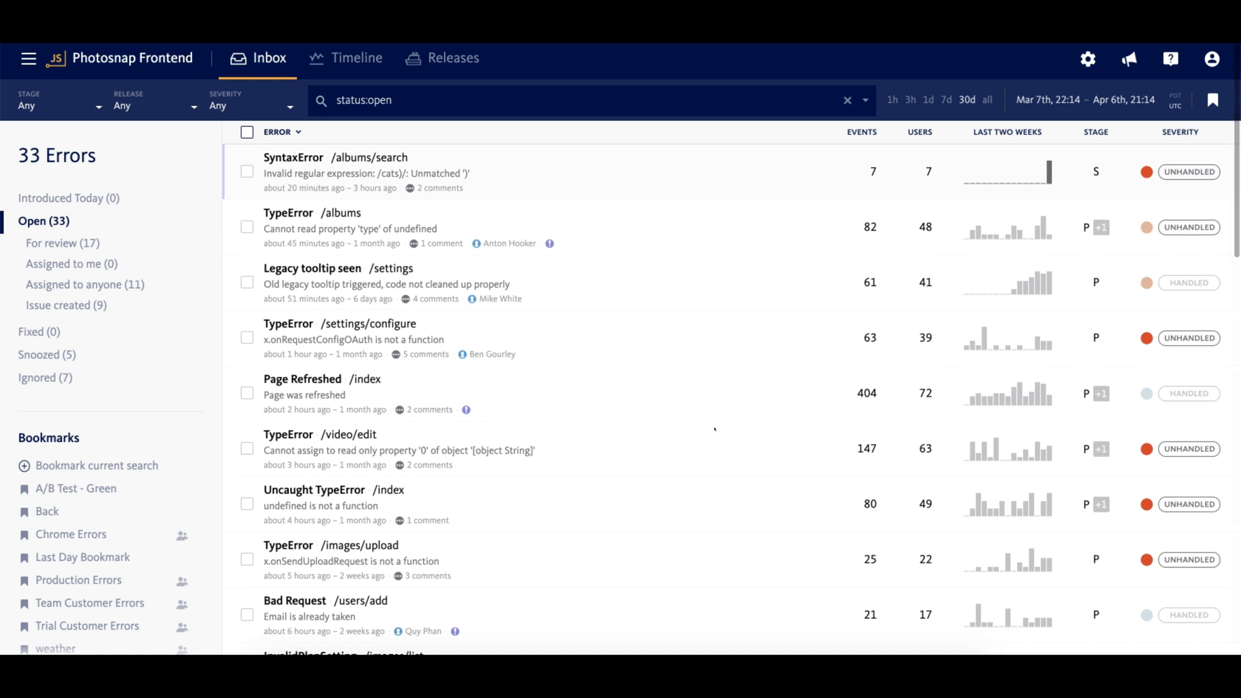
pyautogui.scroll(-1, 715, 427)
pyautogui.scroll(-1, 715, 428)
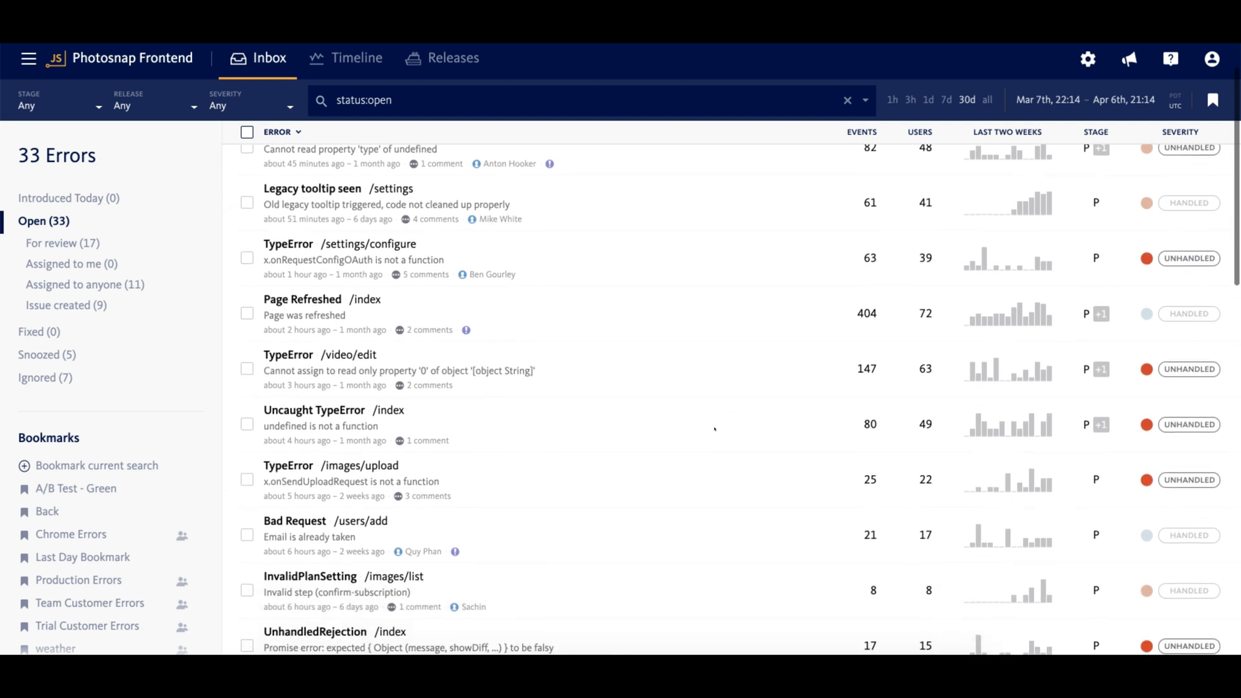
pyautogui.scroll(-1, 715, 428)
pyautogui.scroll(-1, 715, 427)
pyautogui.scroll(-1, 715, 428)
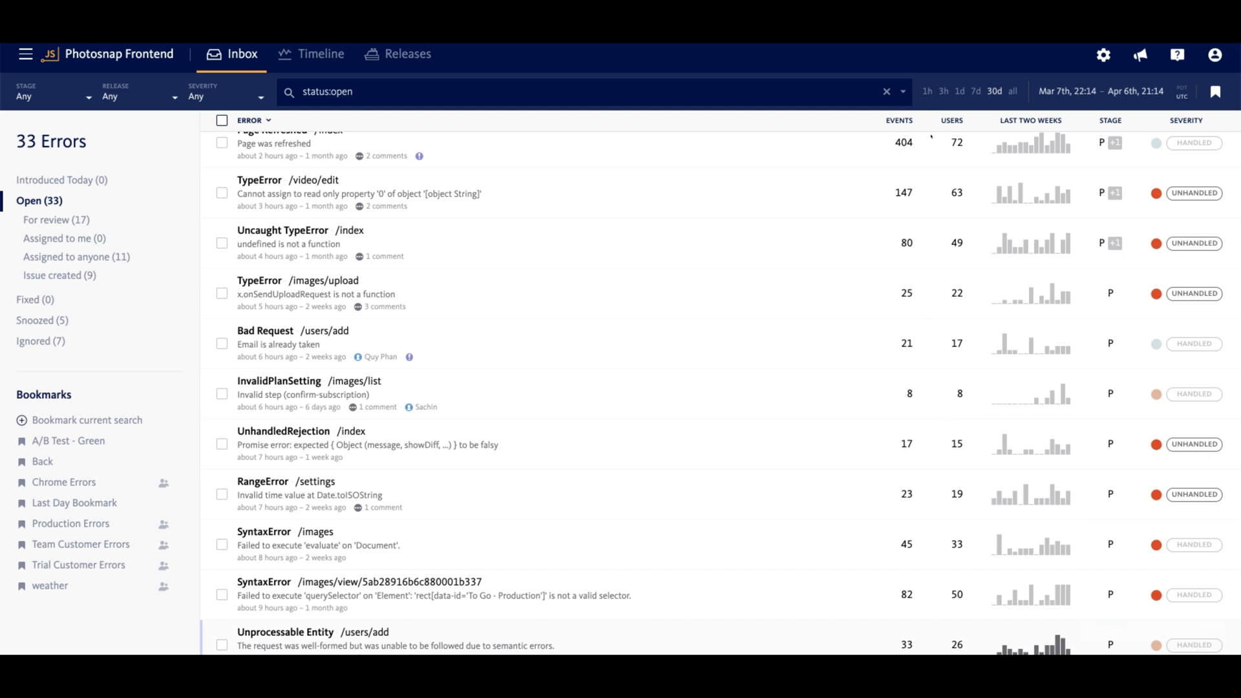
# Step: Sort the open errors by event count, then by number of affected users
pyautogui.click(900, 120)
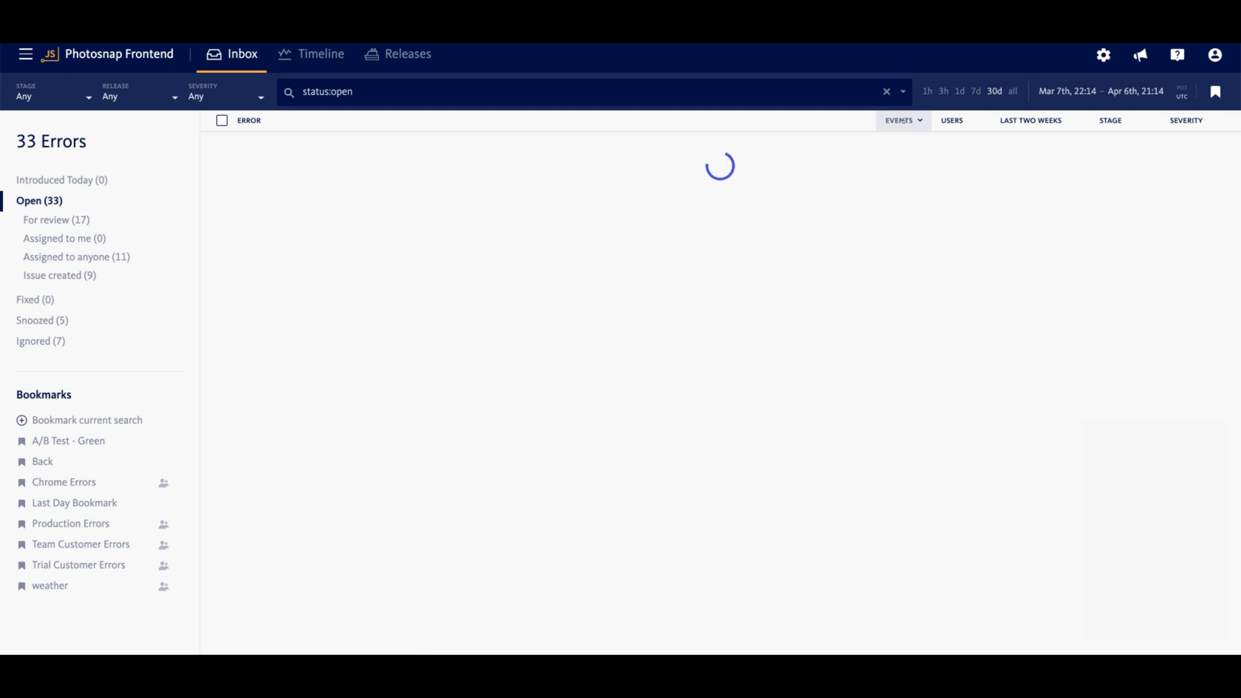
pyautogui.click(950, 121)
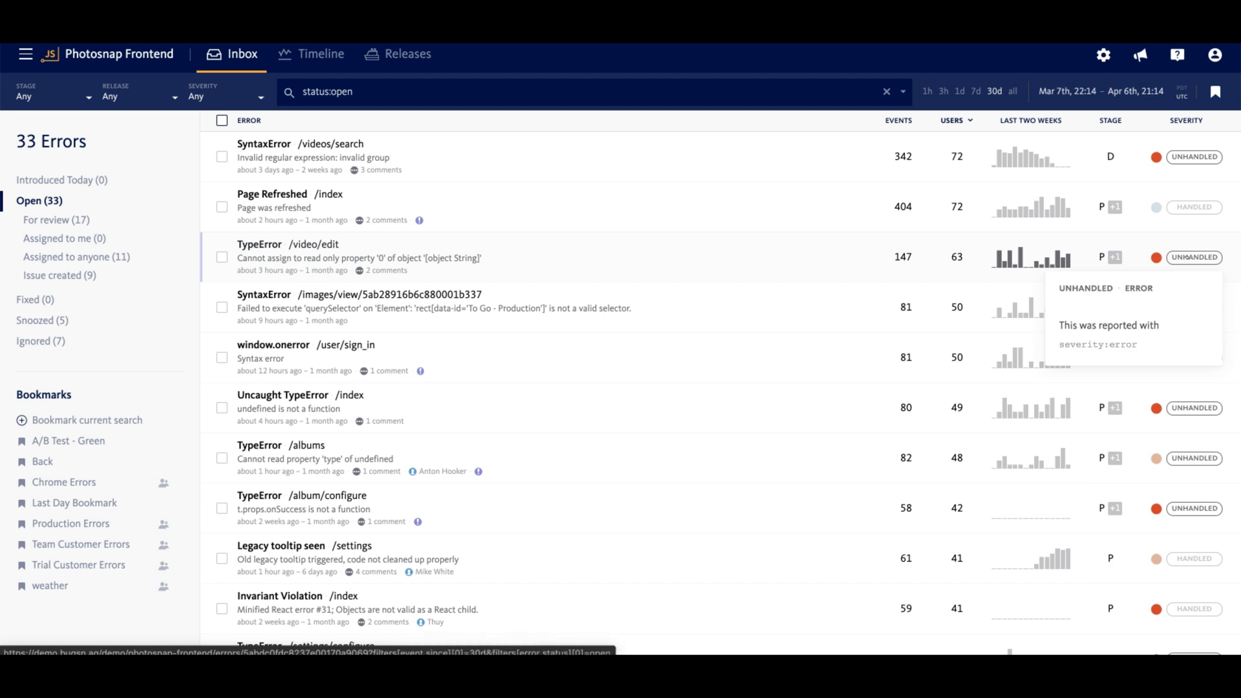
# Step: Filter to errors for review and check assignees for the TypeError on /video/edit
pyautogui.click(71, 219)
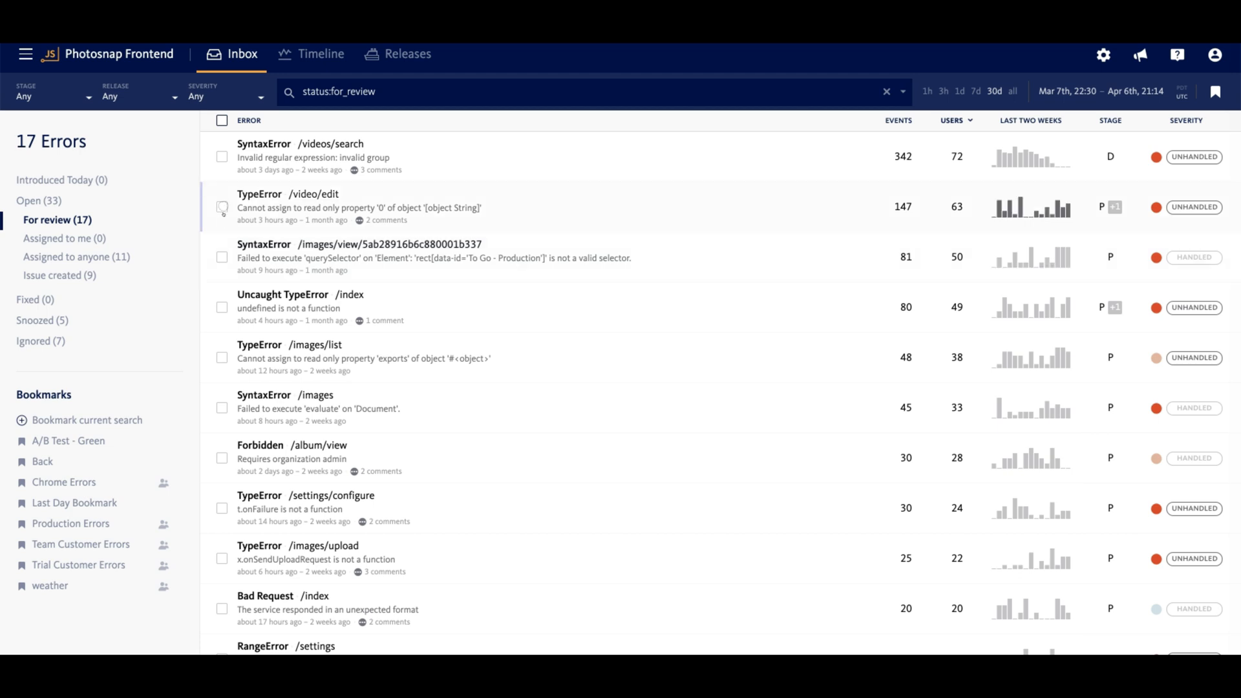
pyautogui.click(222, 207)
pyautogui.click(641, 124)
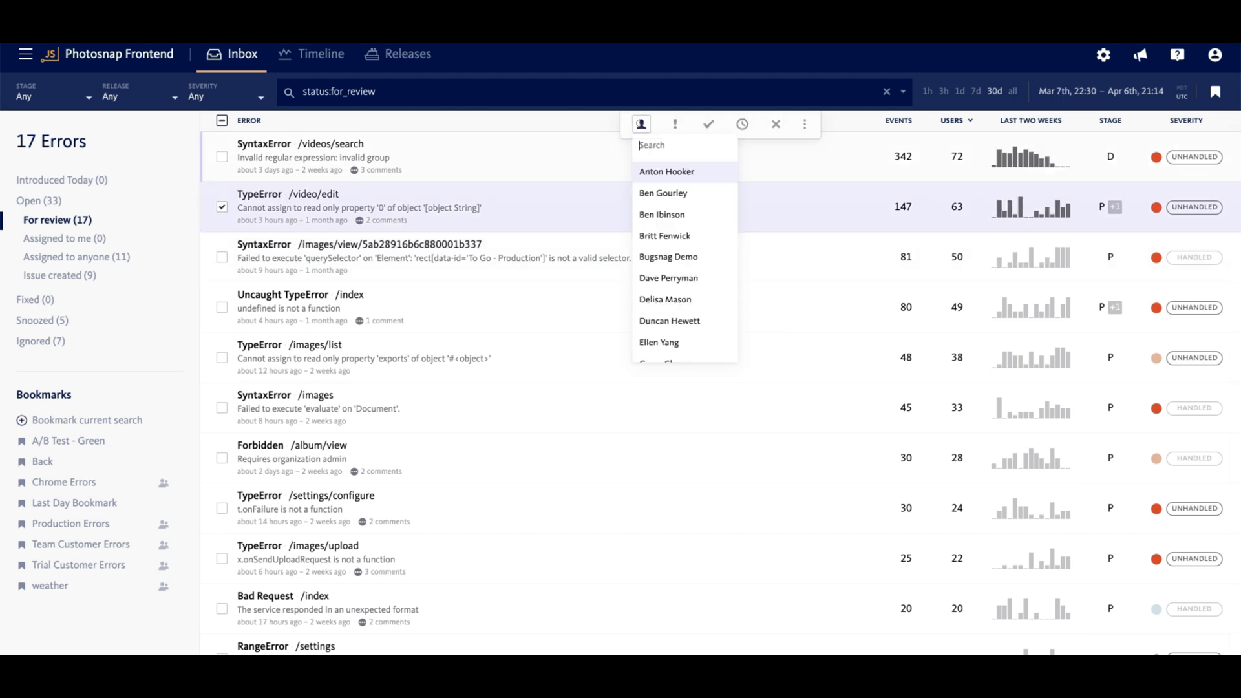
pyautogui.click(677, 124)
# Step: Cancel linking an existing issue, then ignore the SyntaxError on /images/view
pyautogui.click(688, 125)
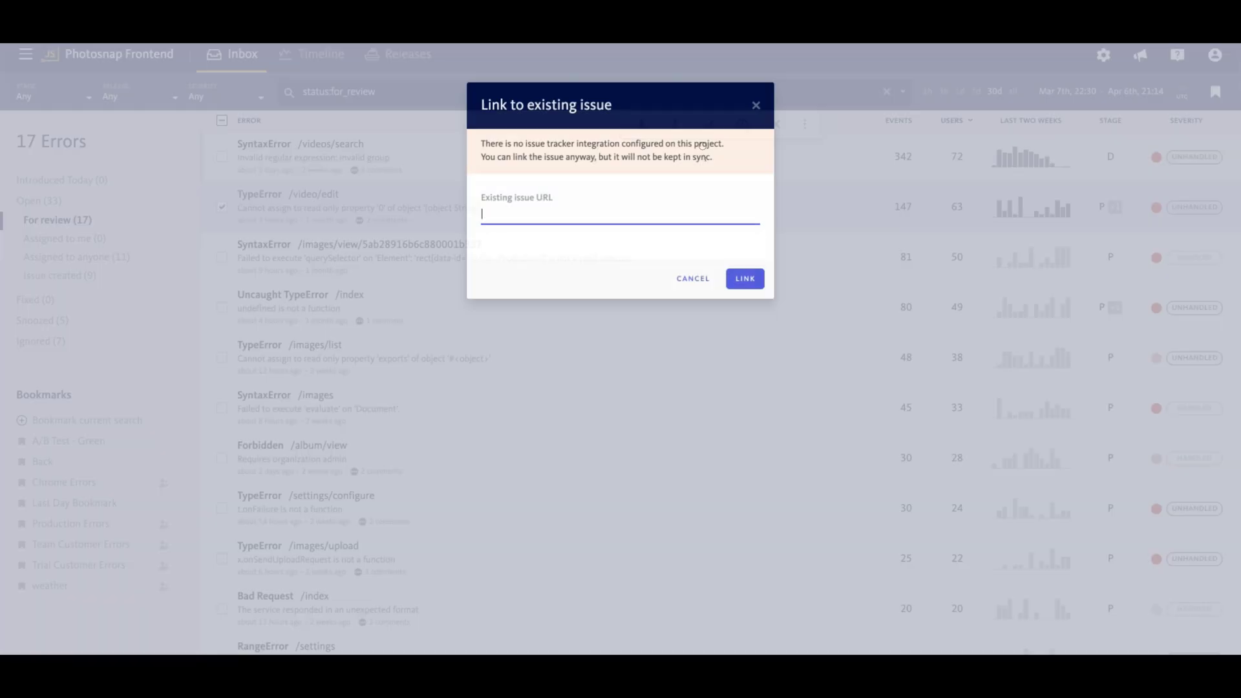
pyautogui.click(695, 280)
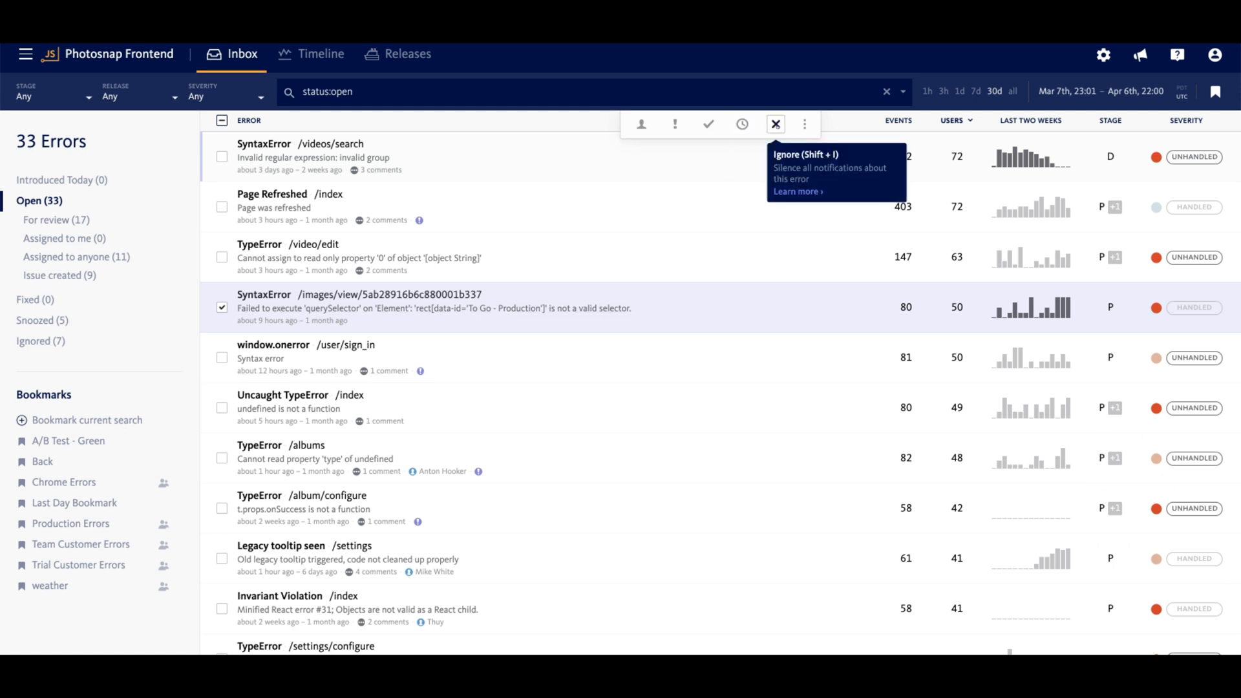
pyautogui.click(776, 123)
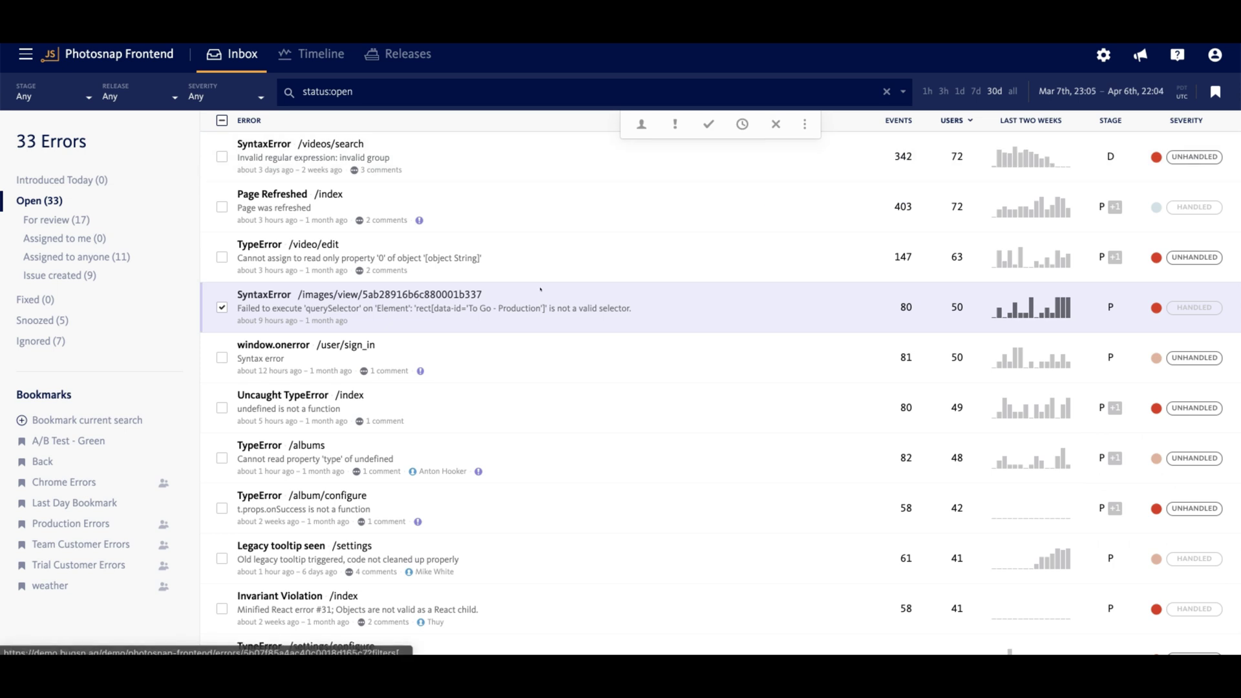
# Step: Show the 7 ignored errors and reveal discard/delete options for Invariant Violation /album/images
pyautogui.click(97, 342)
pyautogui.click(220, 206)
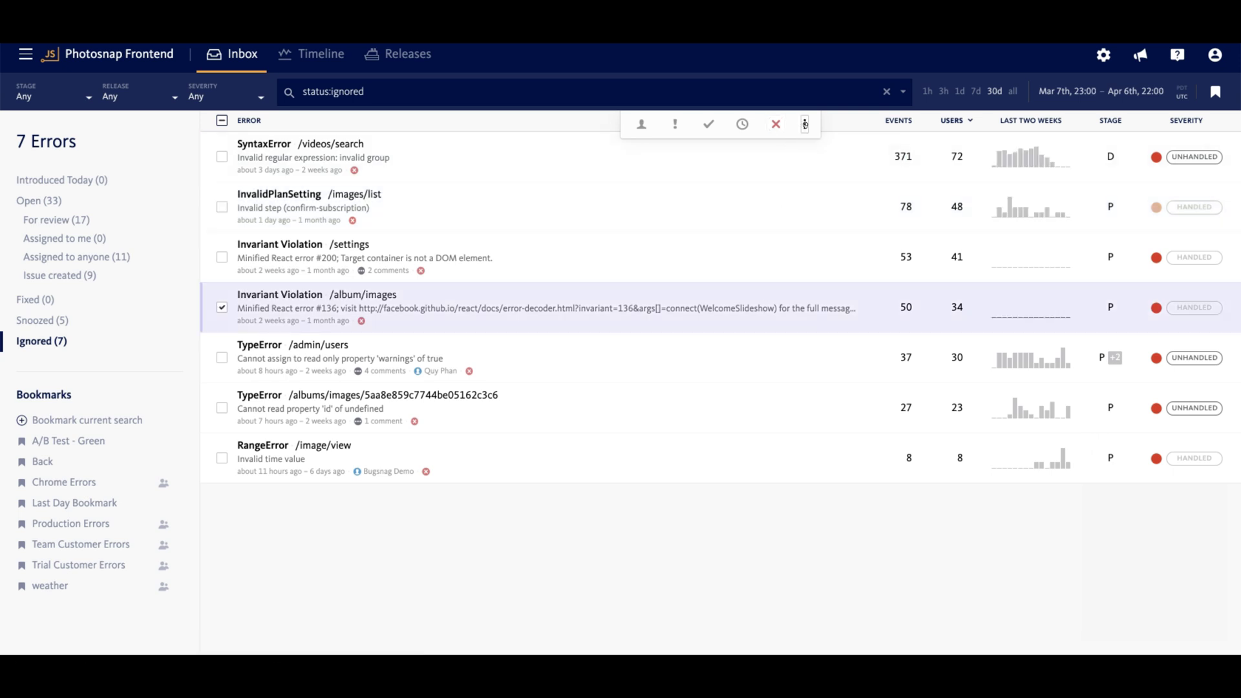
pyautogui.click(804, 125)
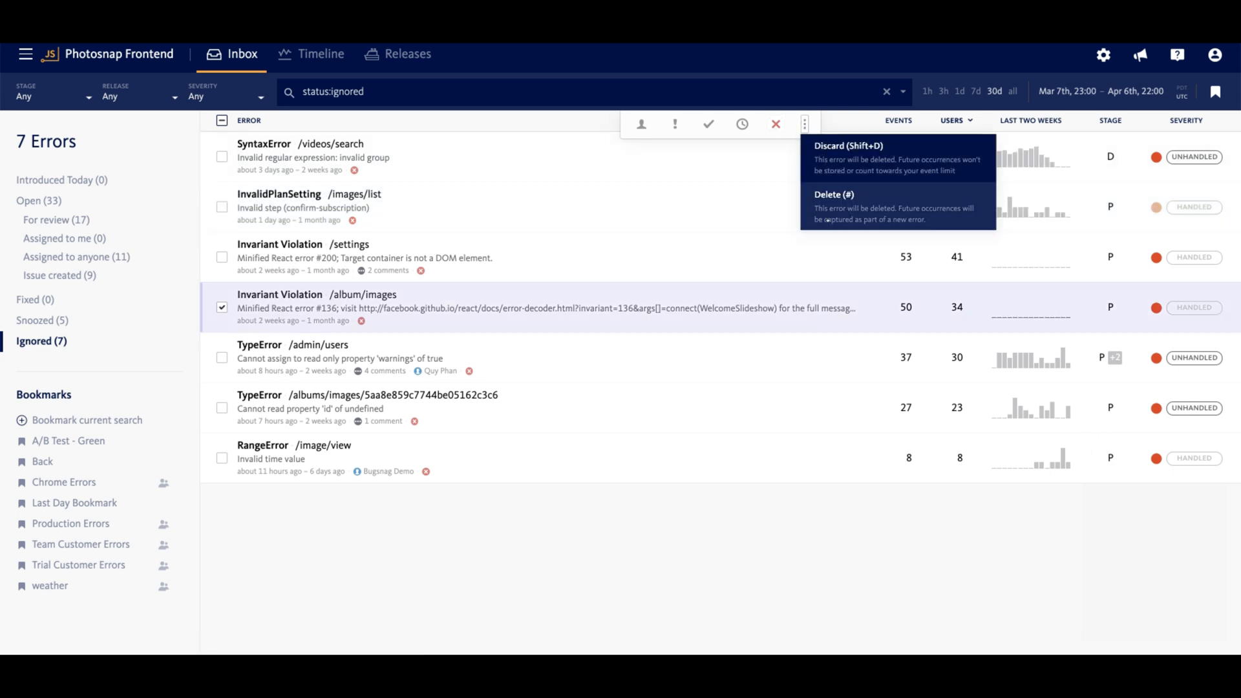